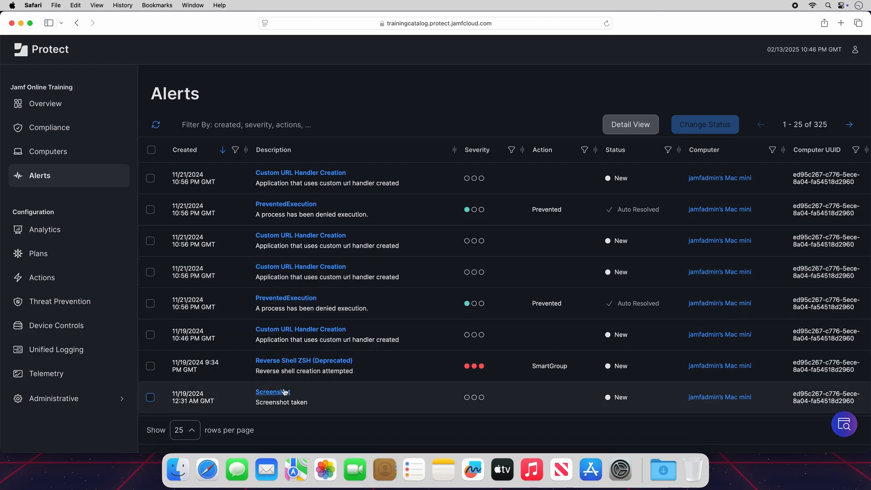
# Open the Screenshot alert and review its status options and summary details.
pyautogui.click(273, 392)
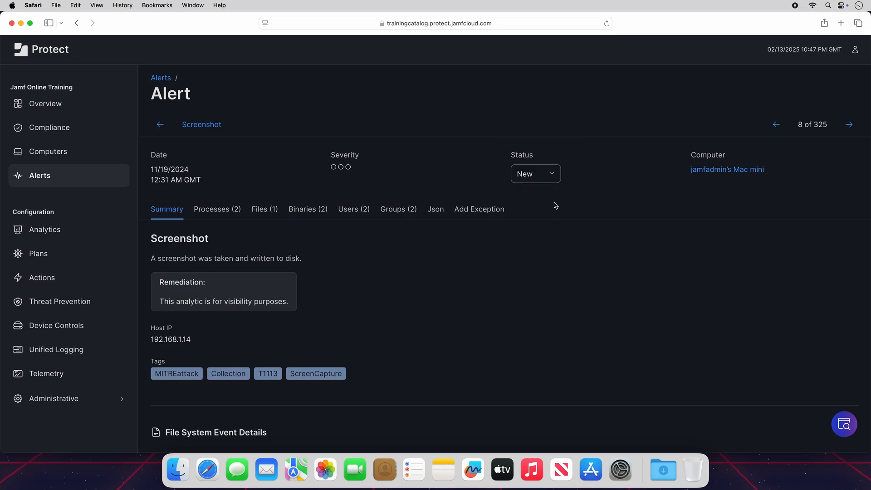
pyautogui.click(554, 176)
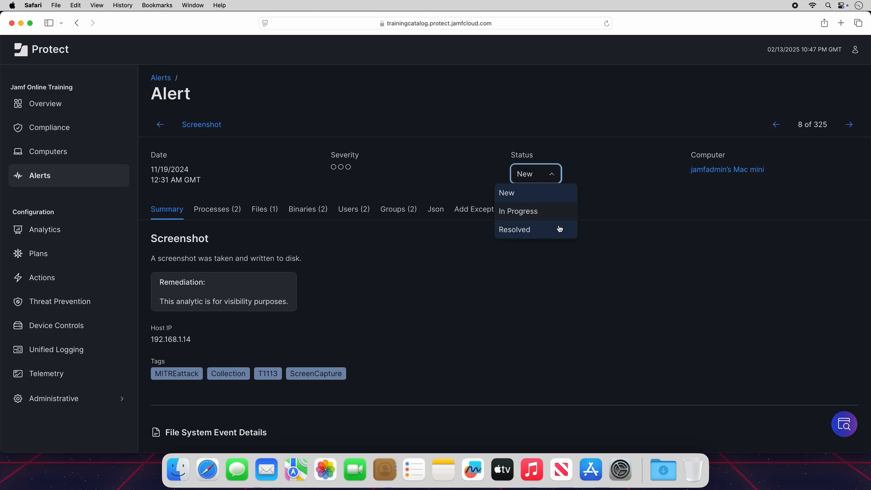
pyautogui.click(562, 193)
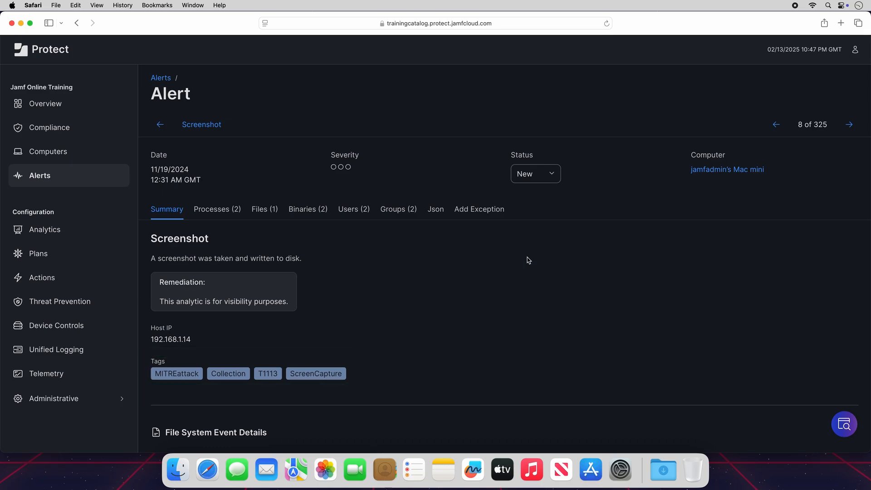
pyautogui.scroll(-5, 529, 260)
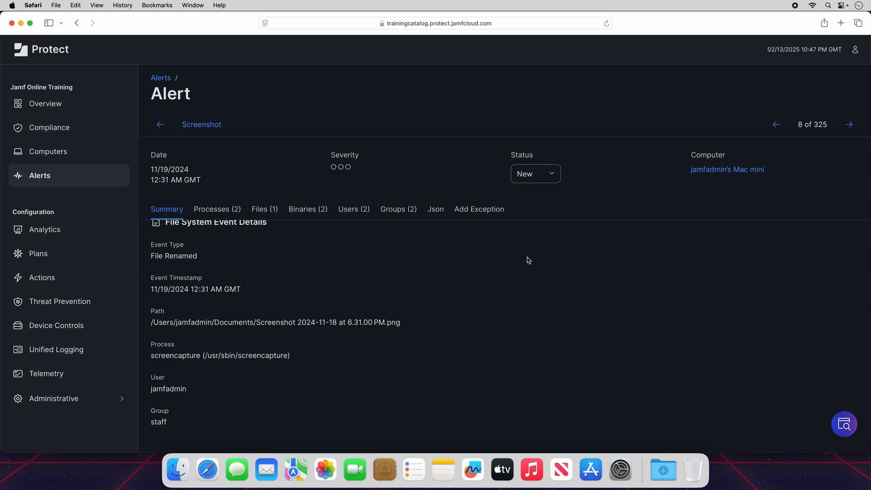
pyautogui.scroll(5, 528, 260)
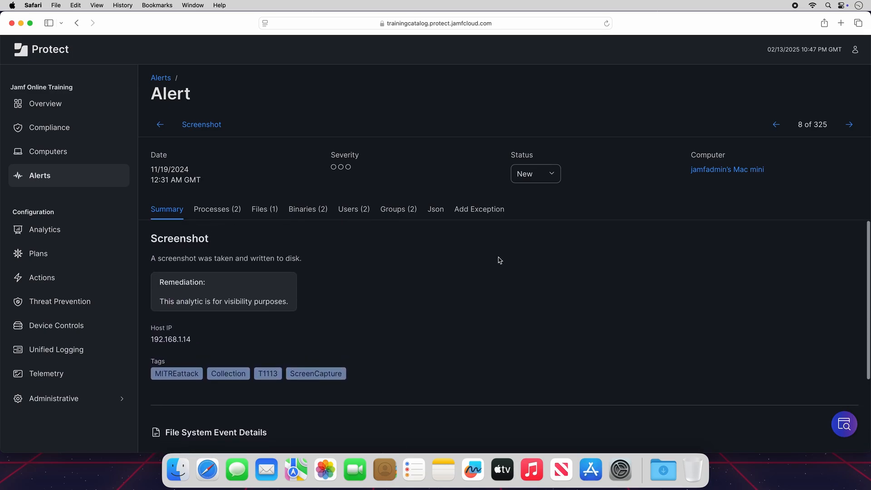
# Browse the alert's Processes, Files, Binaries, Users, Groups, Json and Add Exception tabs.
pyautogui.click(225, 214)
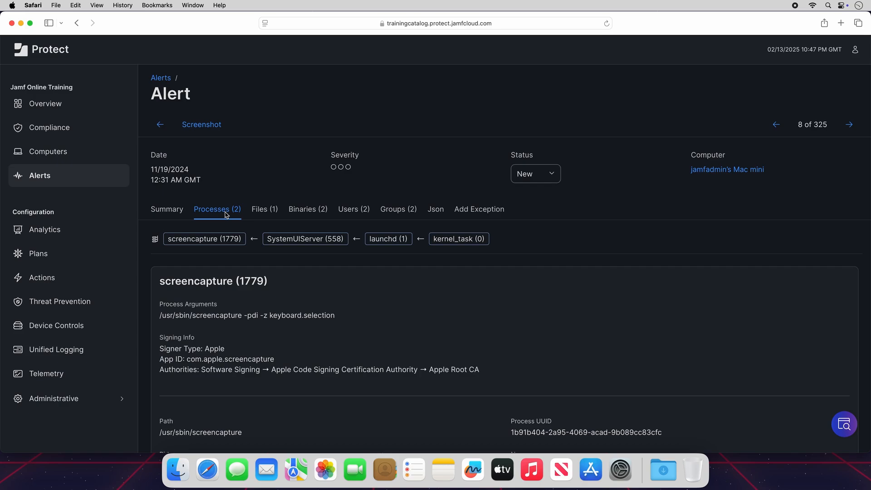
pyautogui.click(269, 214)
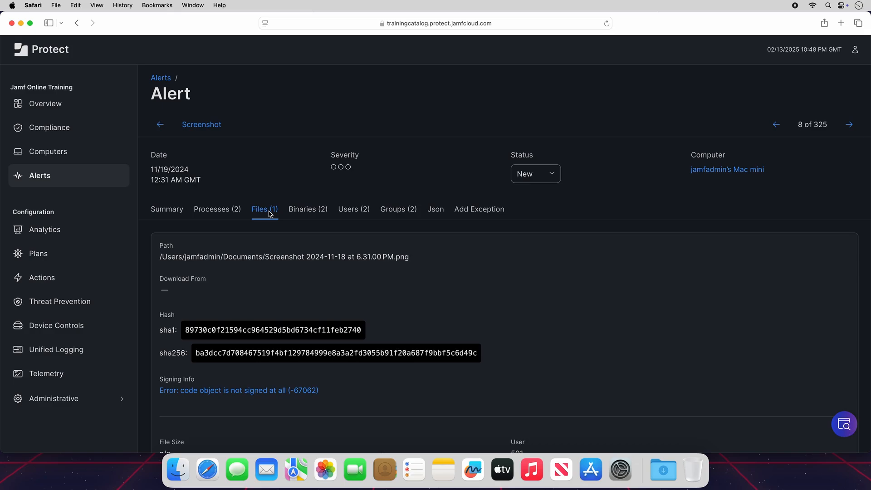
pyautogui.click(311, 214)
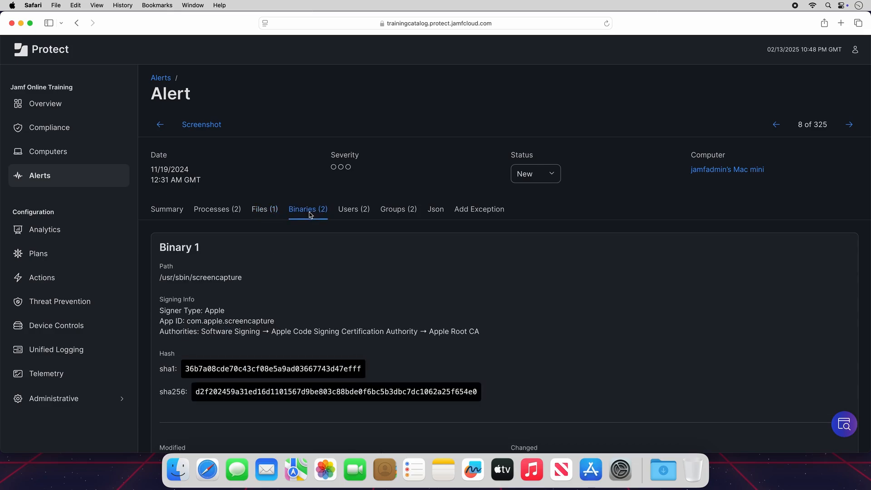
pyautogui.click(352, 215)
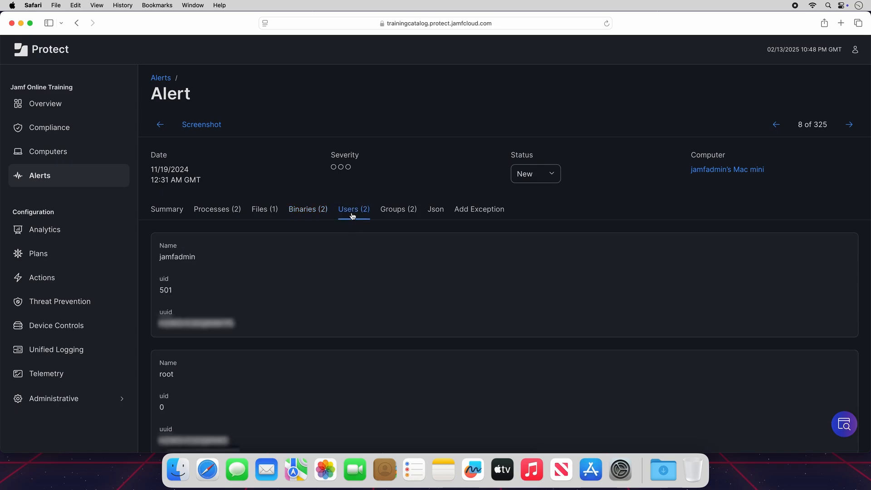
pyautogui.click(400, 217)
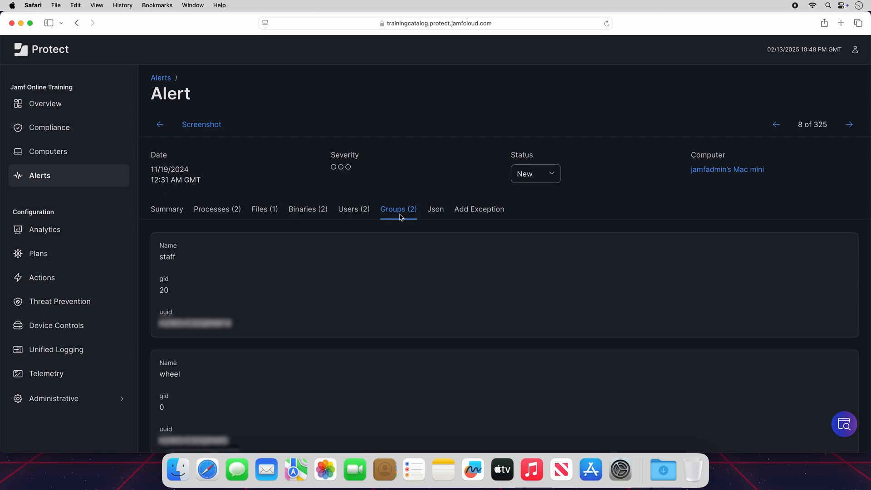
pyautogui.click(436, 215)
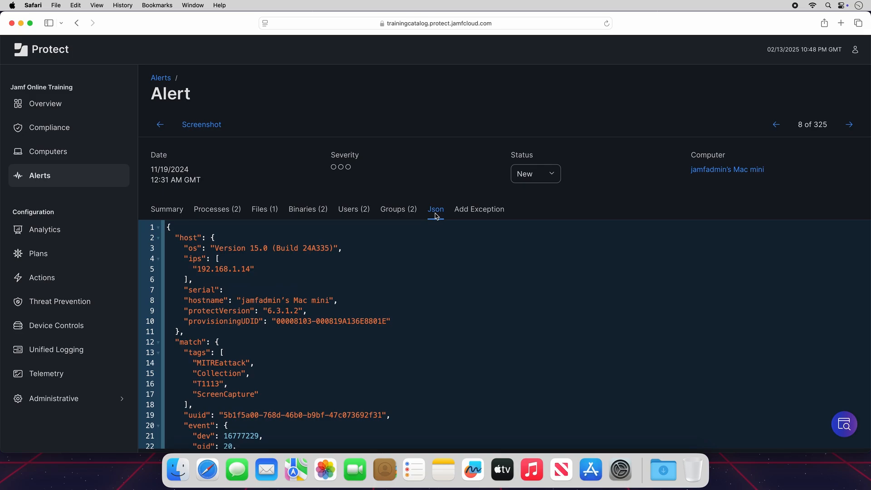
pyautogui.click(472, 215)
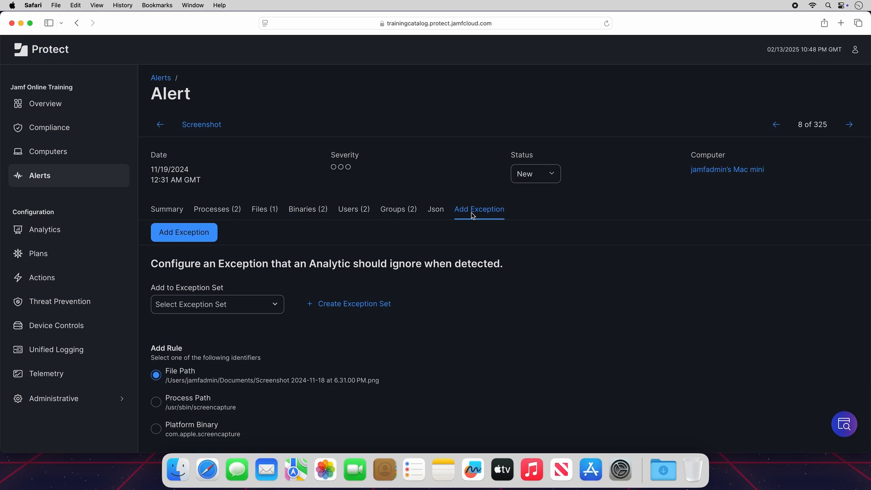
# Open the Downloads stack in the Dock to locate the eicar.com.txt test file.
pyautogui.click(67, 178)
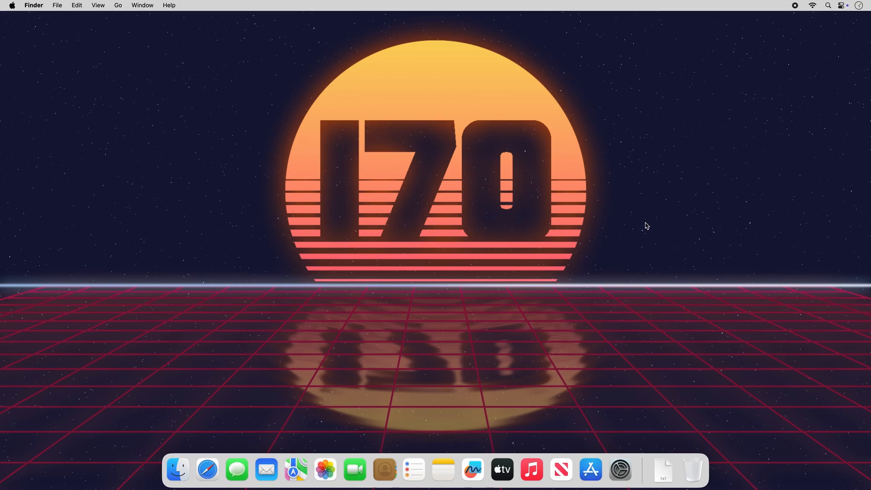
pyautogui.click(666, 480)
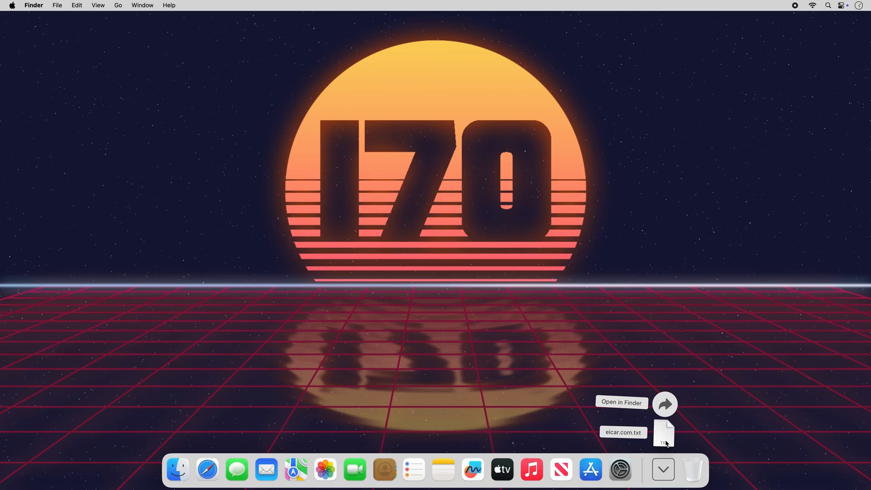
pyautogui.click(664, 468)
# Launch Terminal through Spotlight and enlarge its text size.
pyautogui.press('super+space')
pyautogui.write('terminal')
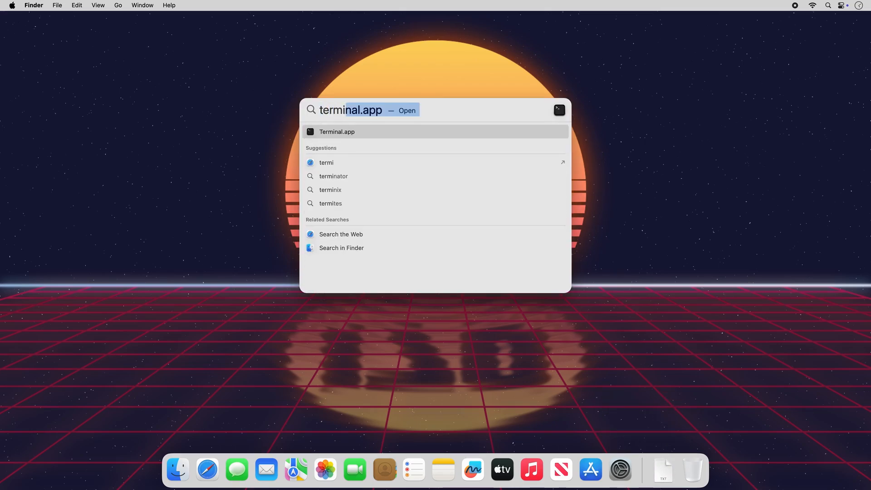
pyautogui.press('Return')
pyautogui.press('super+plus')
pyautogui.press('super+plus')
pyautogui.press('super+plus')
pyautogui.press('super+plus')
pyautogui.press('super+plus')
pyautogui.press('super+plus')
pyautogui.press('super+plus')
pyautogui.press('super+plus')
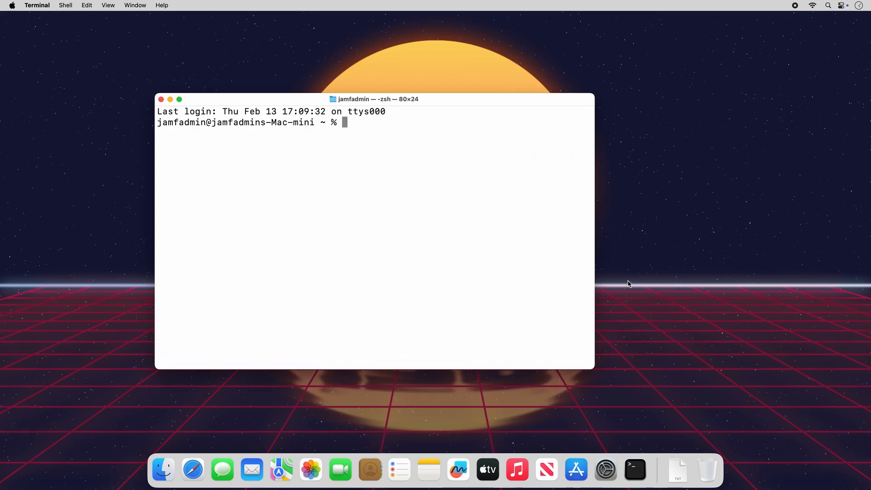
# Move the Terminal window and run sh on eicar.com.txt taken from the Downloads stack.
pyautogui.moveTo(526, 107); pyautogui.dragTo(569, 106)
pyautogui.write('sh')
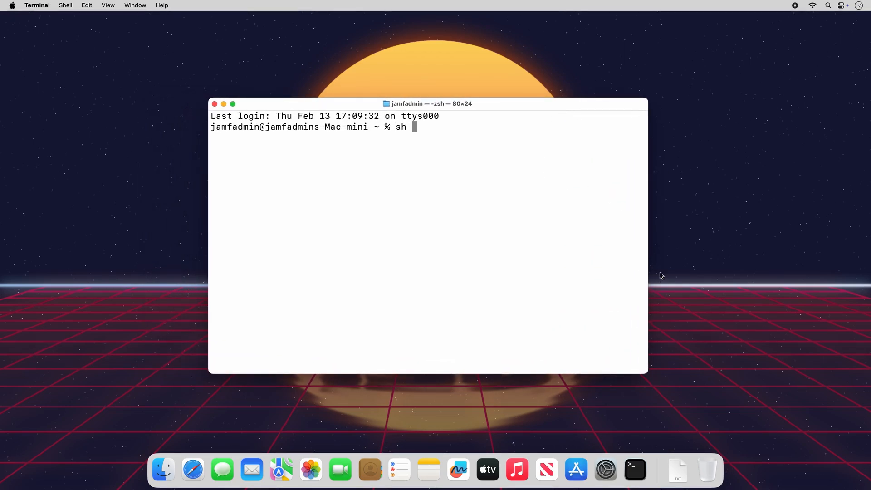
pyautogui.click(678, 468)
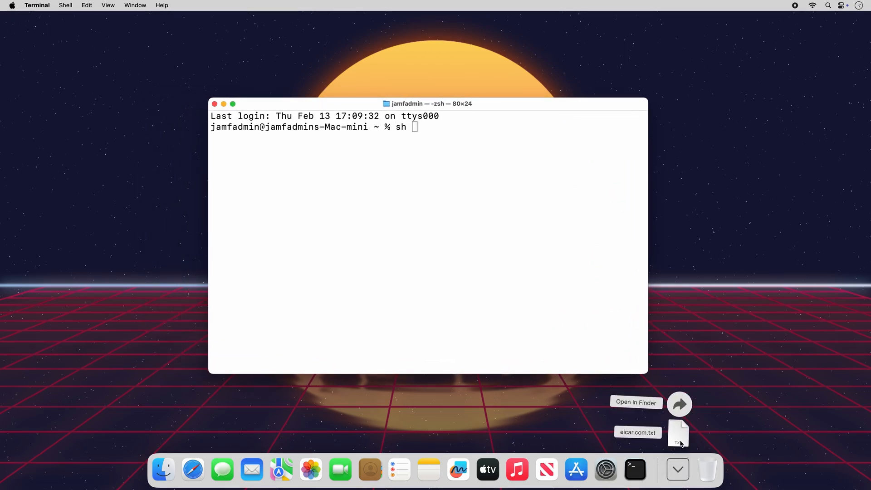
pyautogui.moveTo(678, 432); pyautogui.dragTo(542, 238)
pyautogui.press('Return')
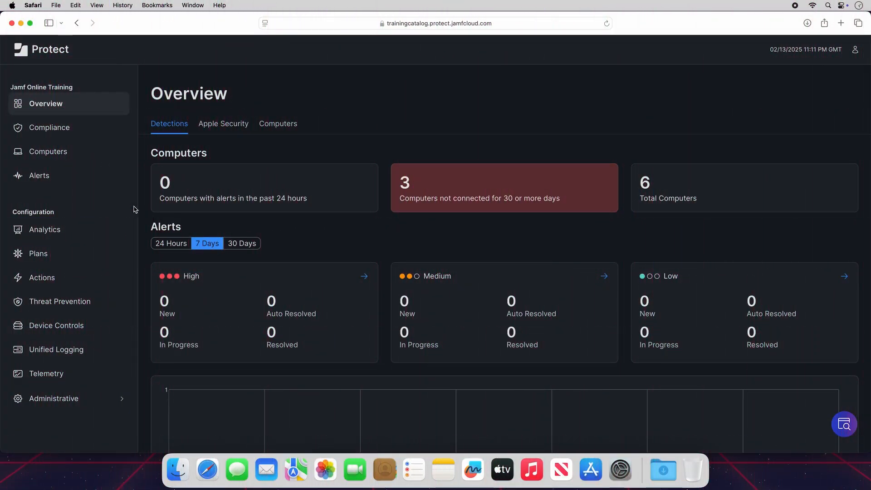
# Open the newest Threat Prevention alert in the Alerts list and review its threat event details.
pyautogui.click(74, 177)
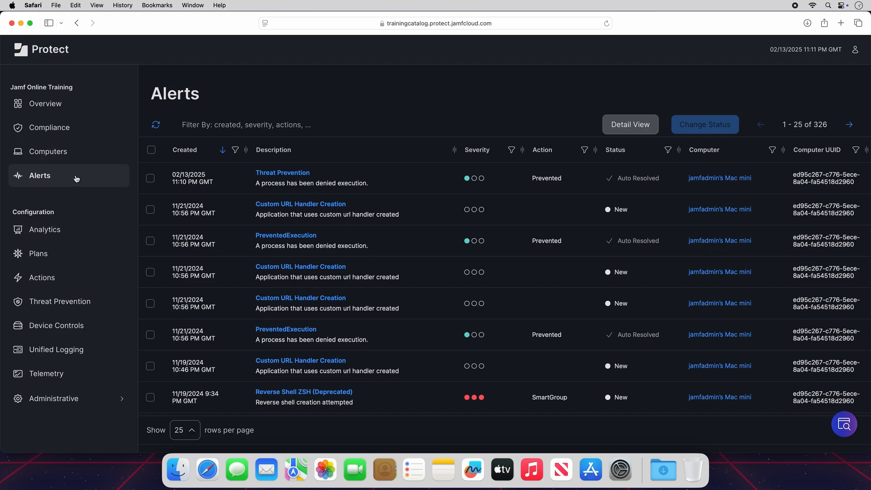
pyautogui.click(292, 176)
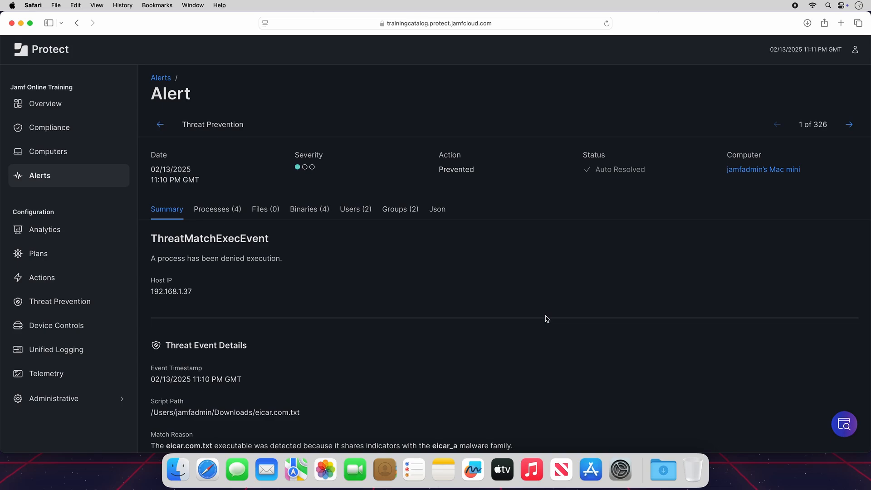
pyautogui.scroll(-5, 547, 319)
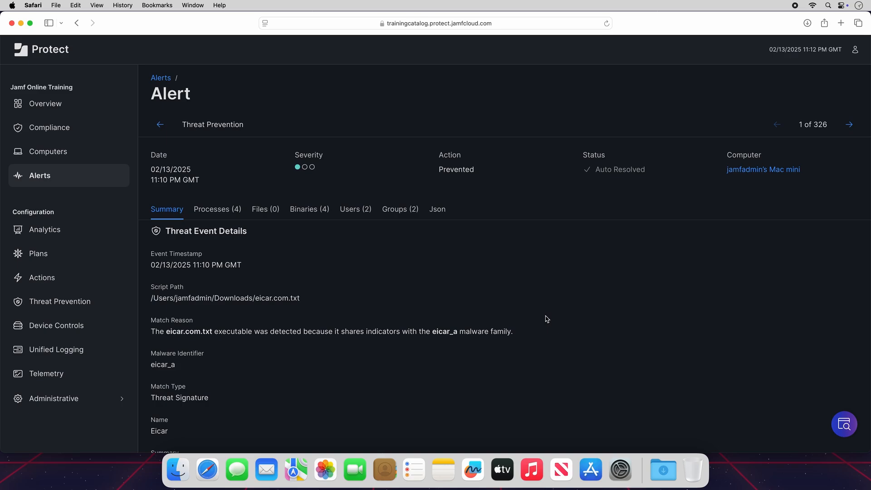
pyautogui.scroll(5, 547, 319)
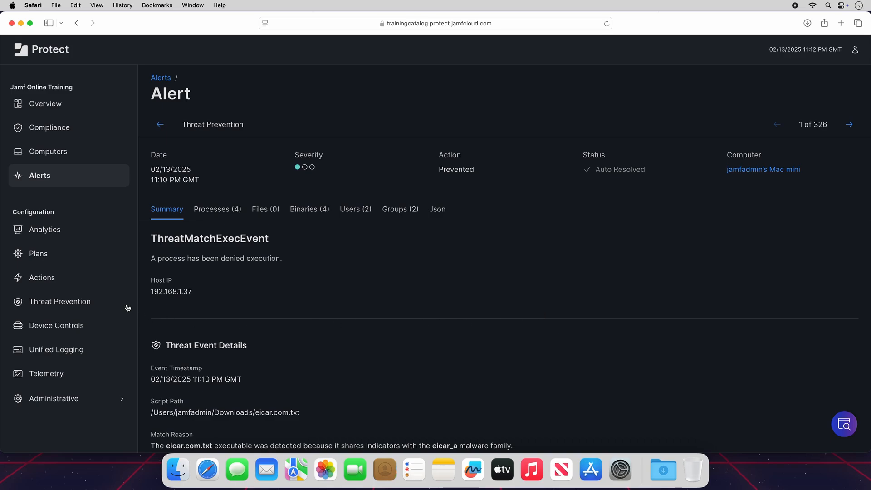
# Create a new custom prevention list under Threat Prevention named BitTorrent.
pyautogui.click(111, 304)
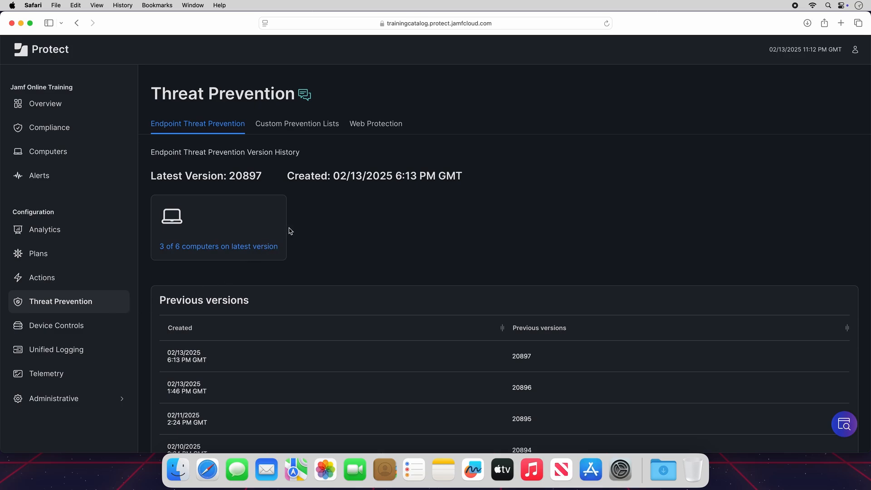
pyautogui.click(317, 132)
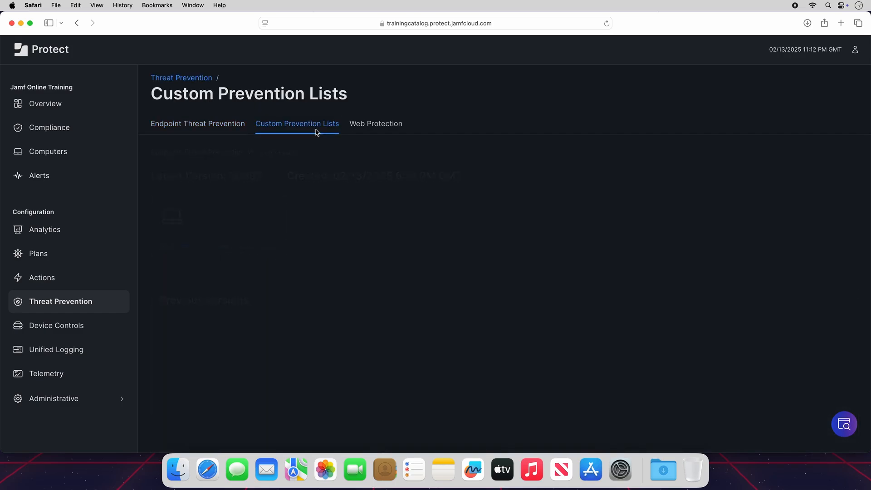
pyautogui.click(262, 147)
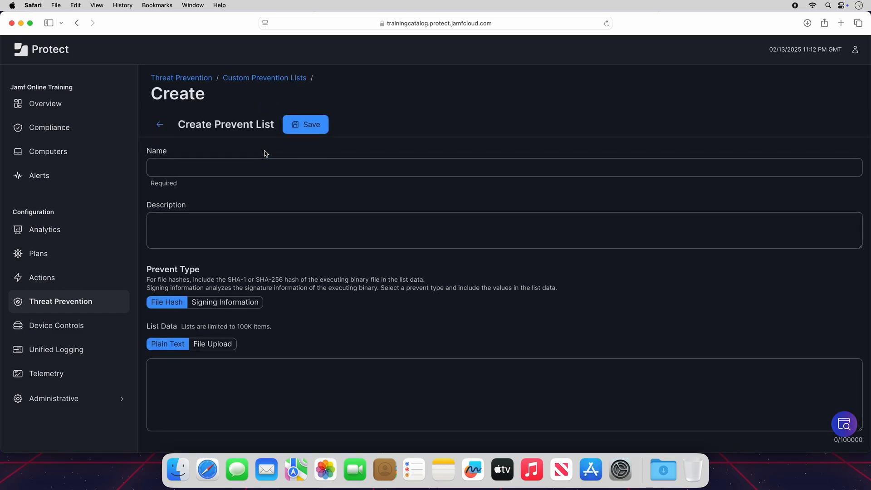
pyautogui.click(278, 169)
pyautogui.write('BitTorrent')
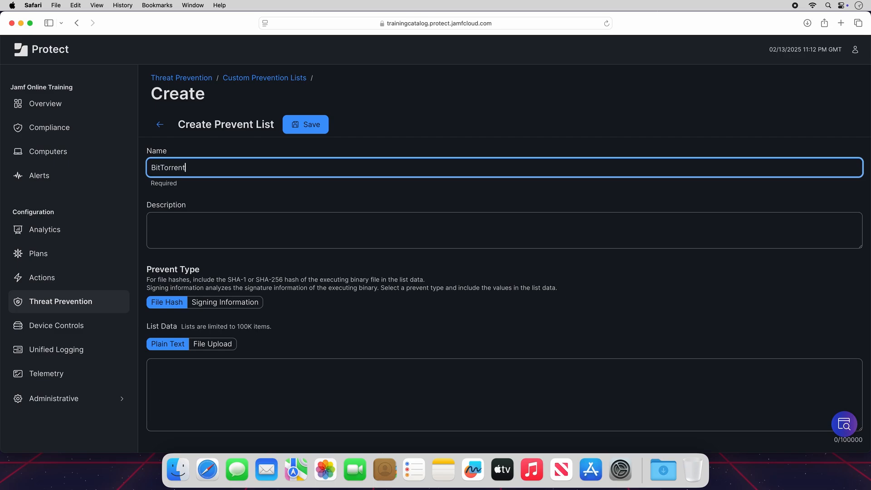
# Describe the list as "Blocks the BitTorrent Web client from running." and set the prevent type to Signing ID.
pyautogui.press('Tab')
pyautogui.write('Blocks the BitTorrent Web client from running.')
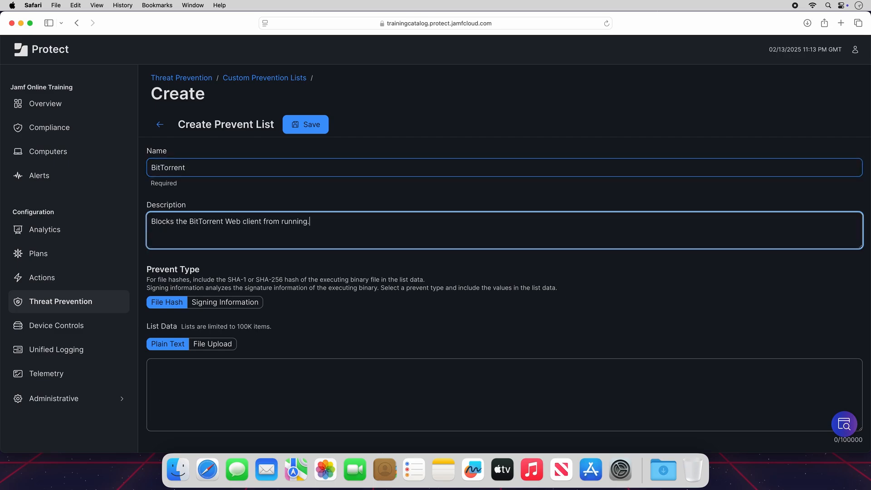
pyautogui.click(490, 274)
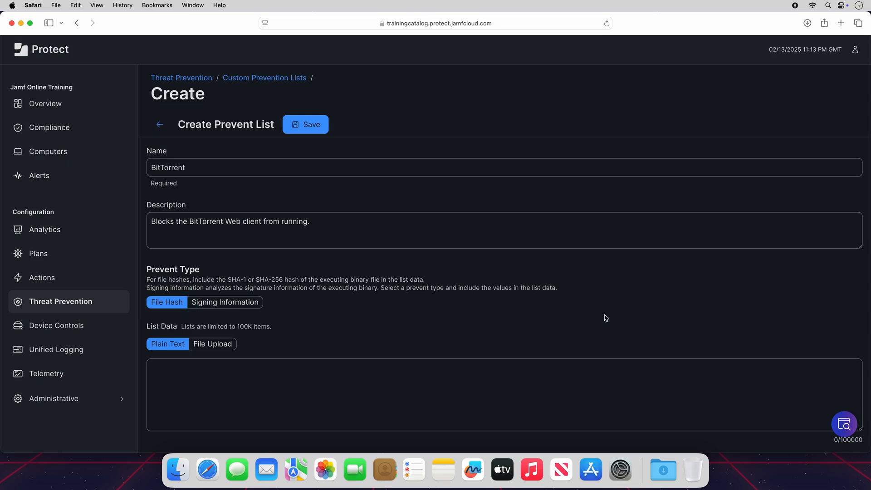
pyautogui.click(258, 307)
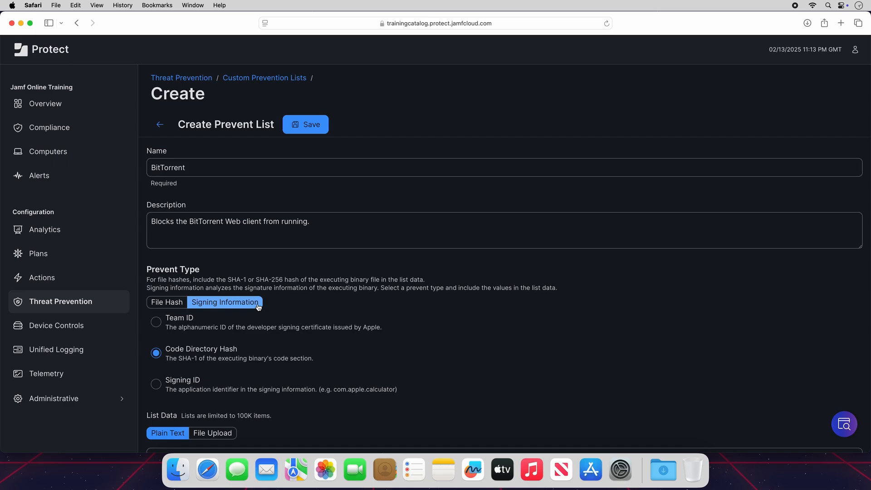
pyautogui.click(156, 392)
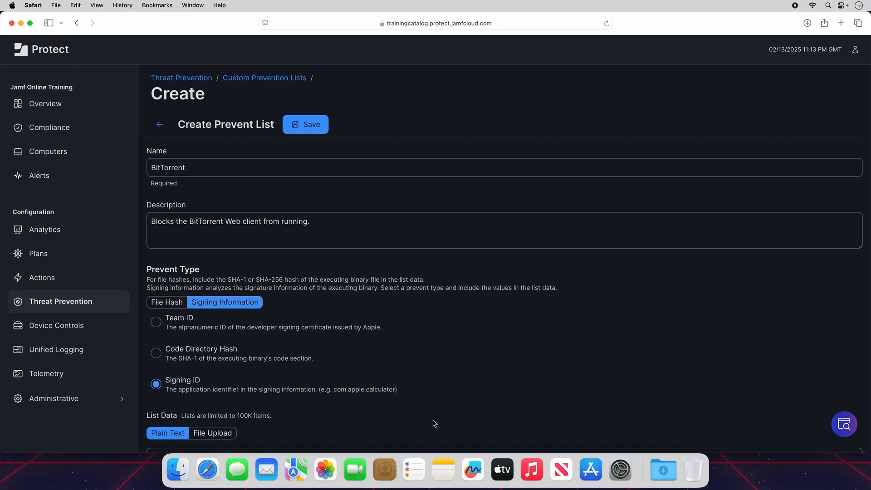
# Enter com.bitTorrent.btweb as the list data and save the prevent list.
pyautogui.scroll(-5, 447, 419)
pyautogui.click(384, 366)
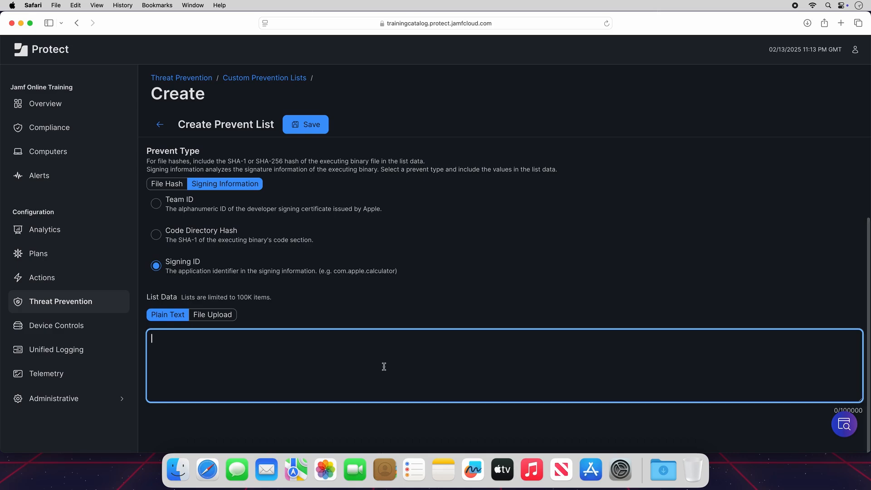
pyautogui.write('com.bit')
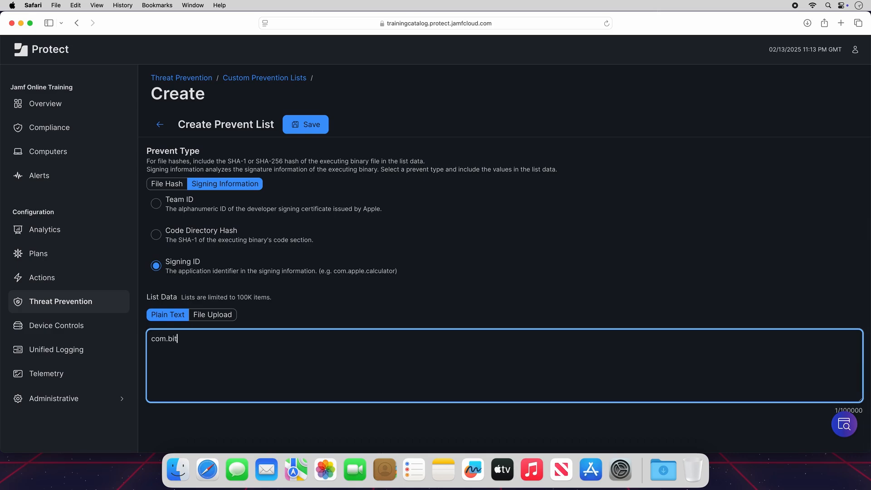
pyautogui.write('Torrent.btweb')
pyautogui.click(497, 321)
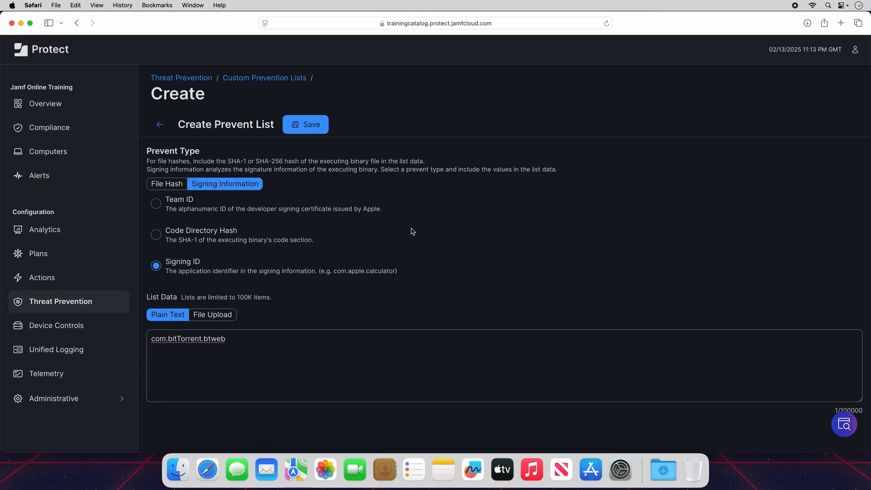
pyautogui.click(324, 130)
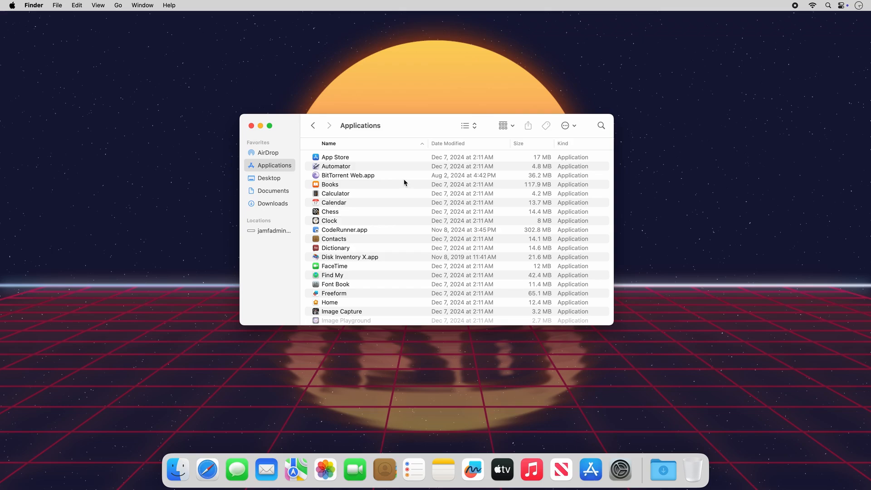
# Try to launch BitTorrent Web from the Applications folder, approving the open prompt and dismissing the resulting notice.
pyautogui.click(372, 177)
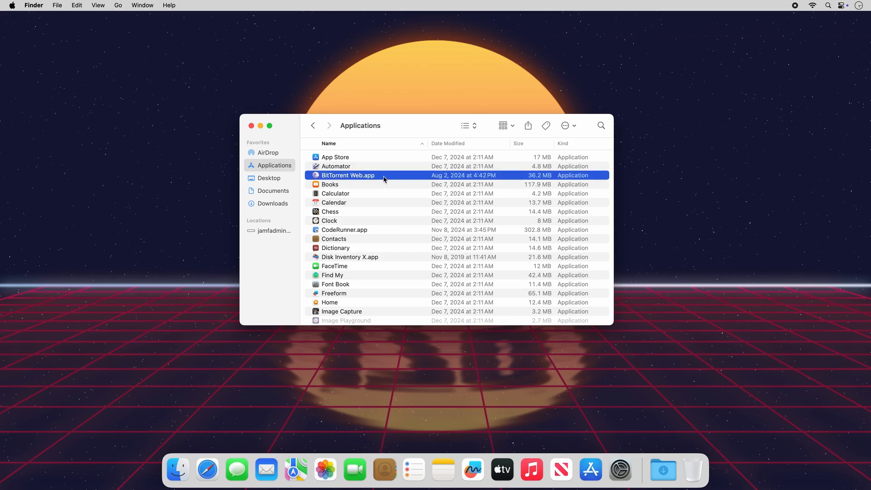
pyautogui.doubleClick(383, 177)
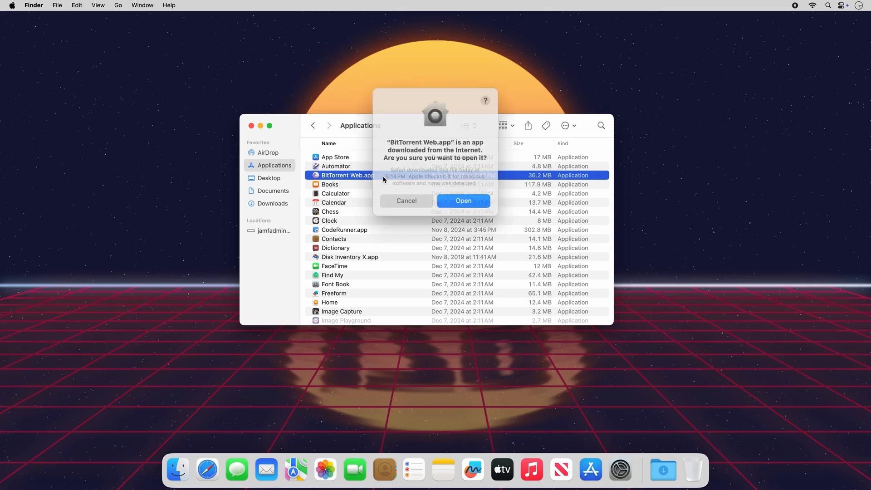
pyautogui.click(462, 202)
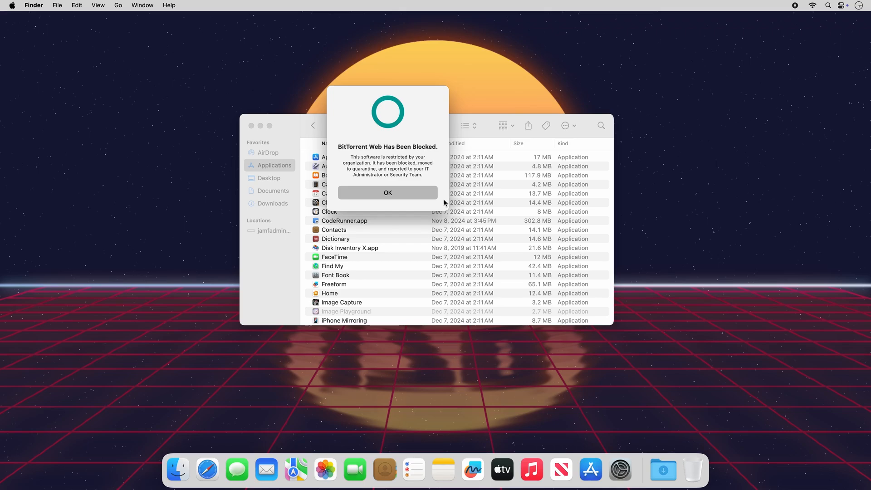
pyautogui.click(422, 197)
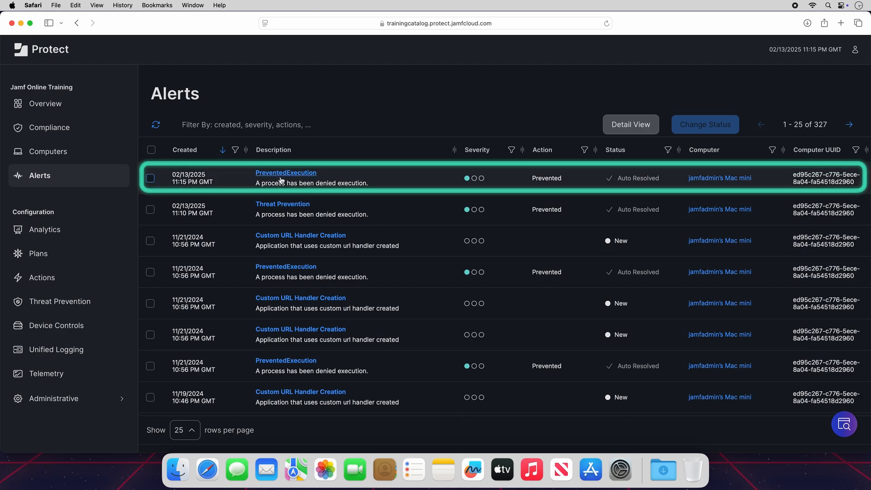
# Open the newest PreventedExecution alert and review its prevention event details.
pyautogui.click(311, 174)
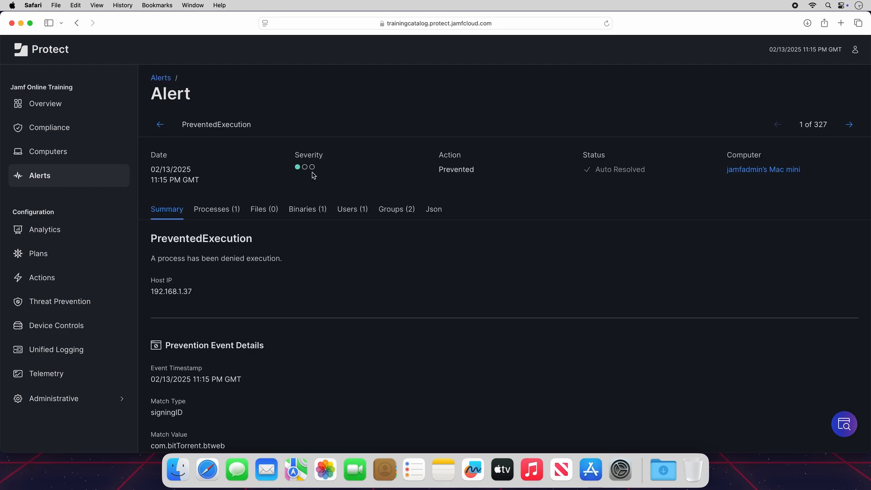
pyautogui.scroll(-3, 454, 283)
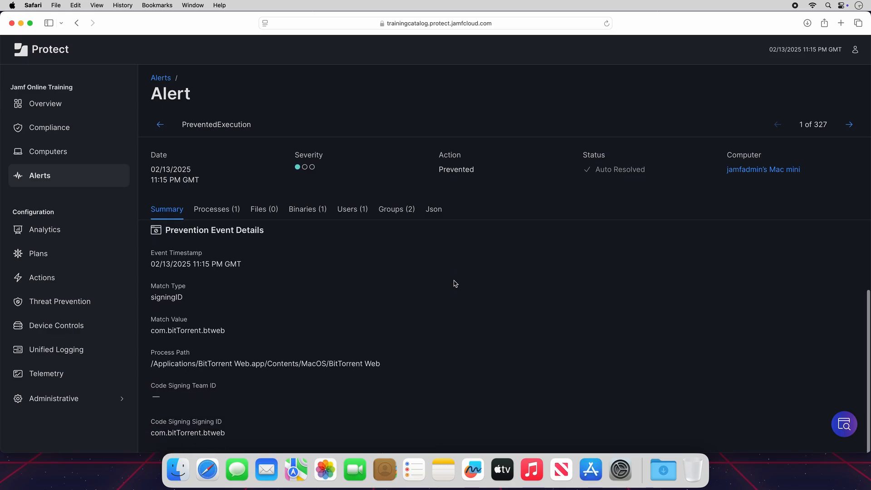